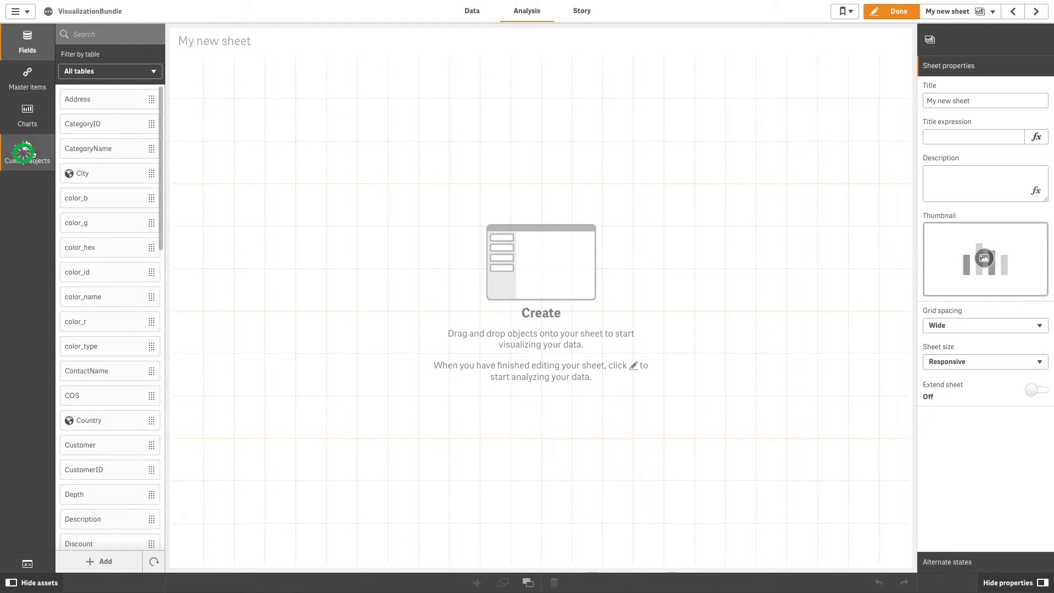
Drag a Funnel chart from the Qlik Visualization bundle onto the sheet's left half.
left_click(28, 149)
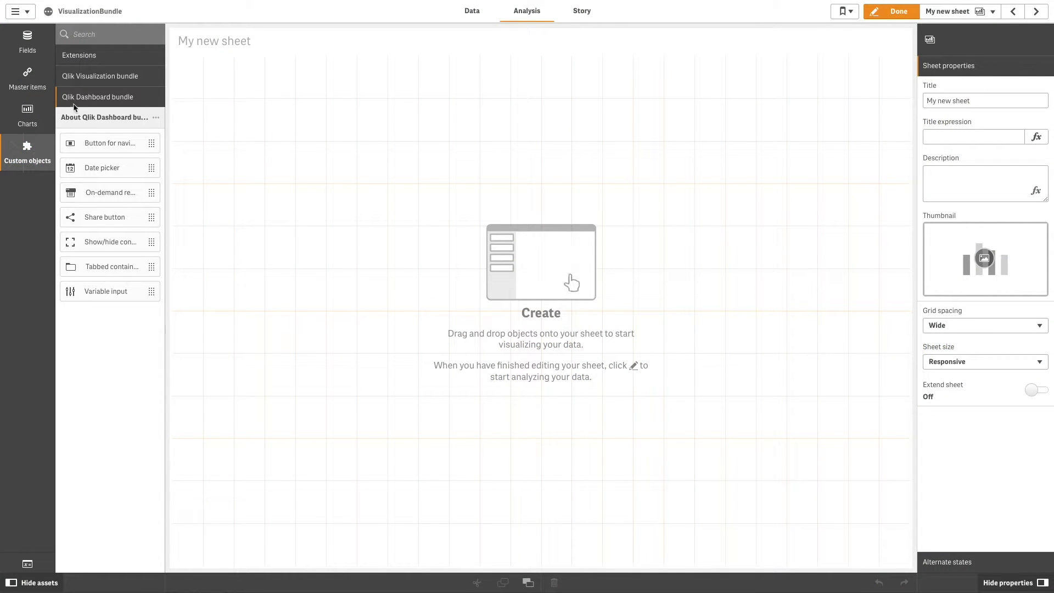
left_click(87, 77)
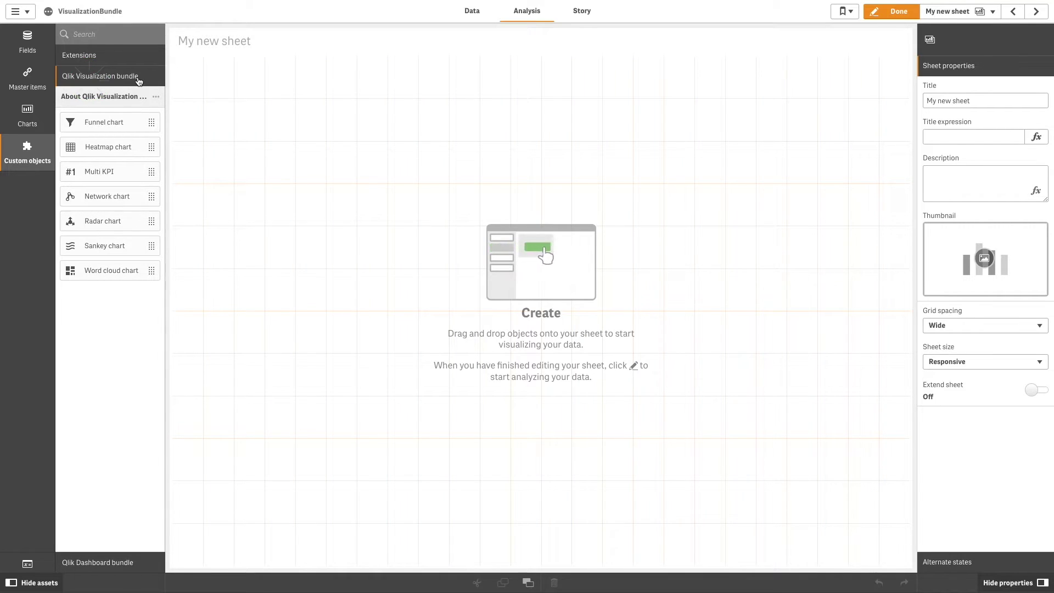
left_click_drag(109, 122, 248, 159)
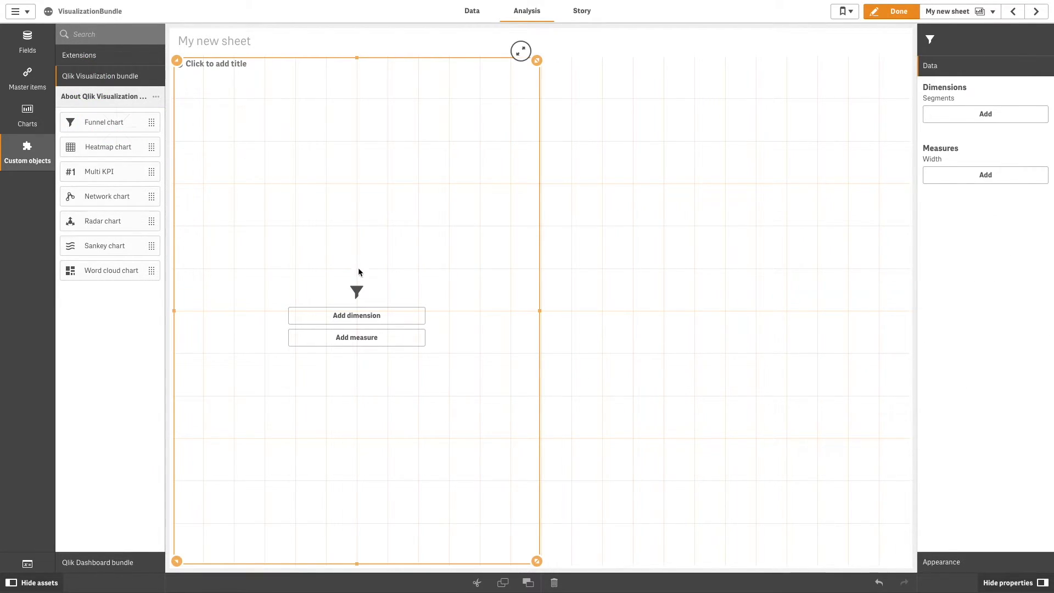
Give the funnel LeadStatus as its dimension and Sum(NrOfLeads) as its measure.
left_click(362, 317)
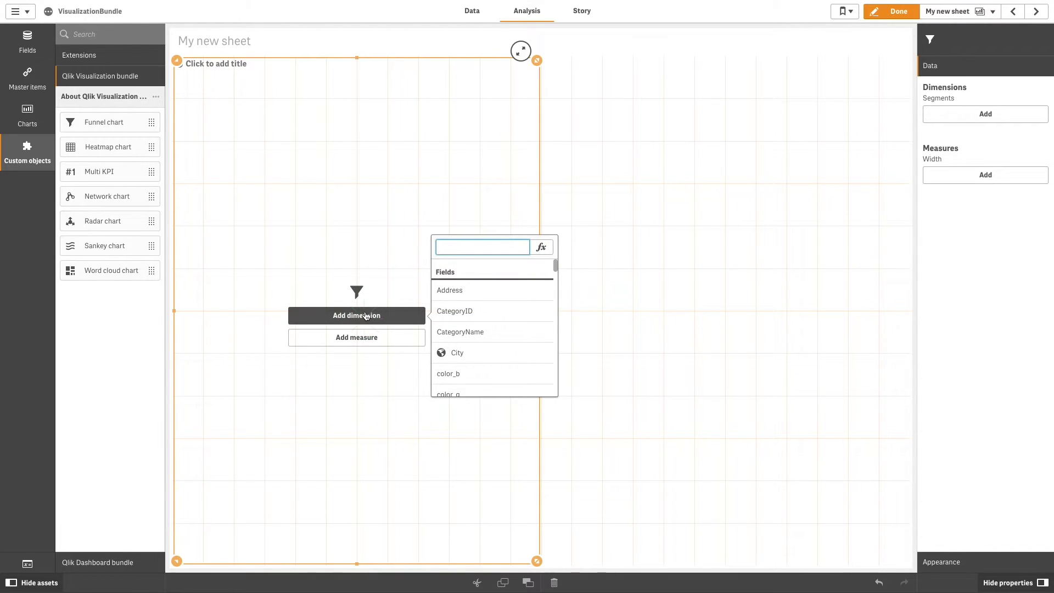
type("lead")
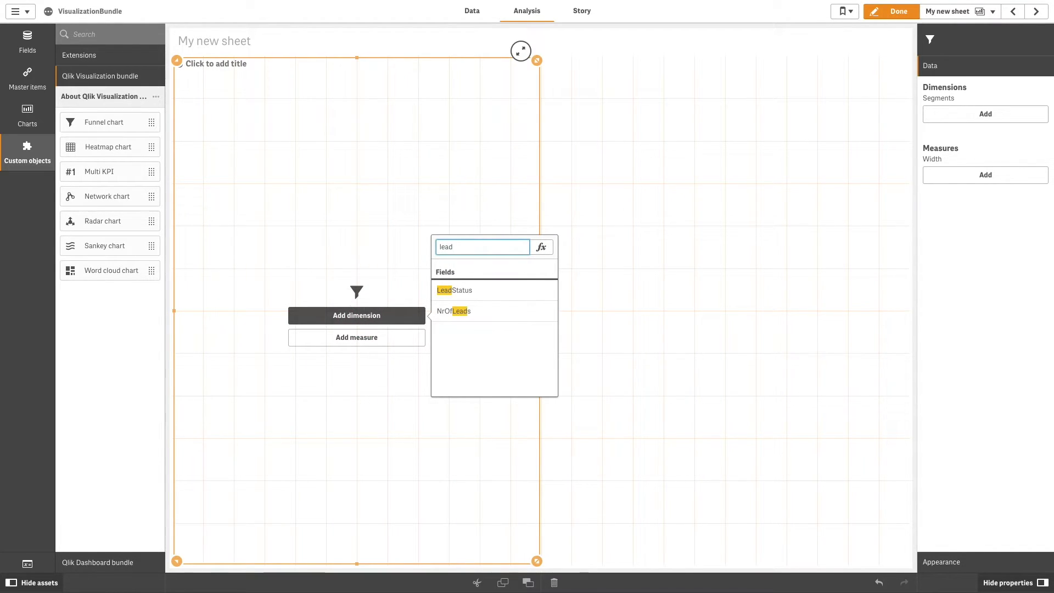
left_click(466, 297)
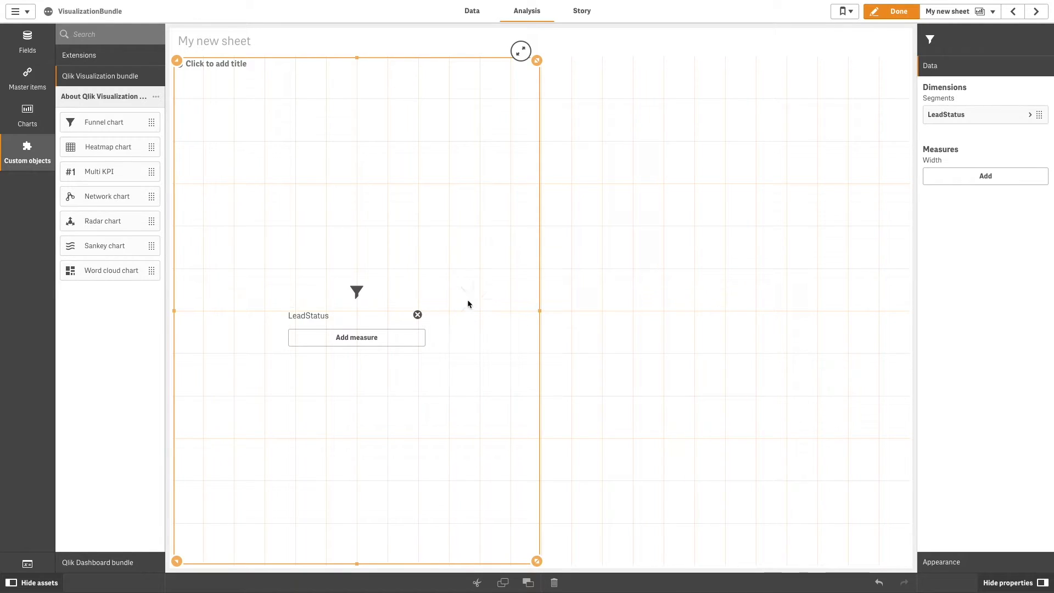
left_click(391, 344)
type("lea")
left_click(442, 333)
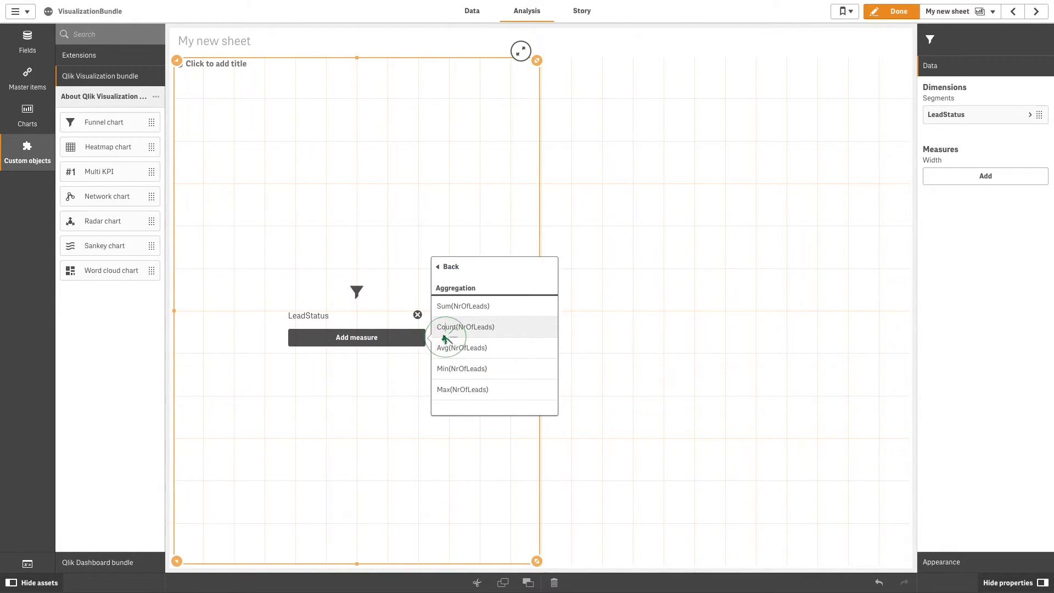
left_click(453, 307)
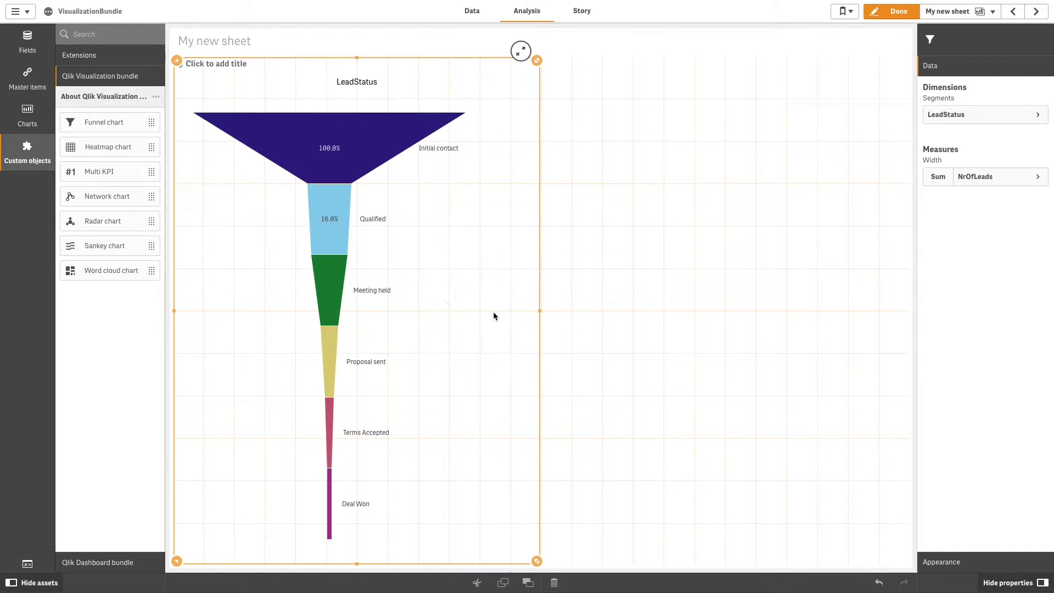
Open the funnel's Appearance settings and shrink it into the sheet's top-left quarter.
left_click(956, 562)
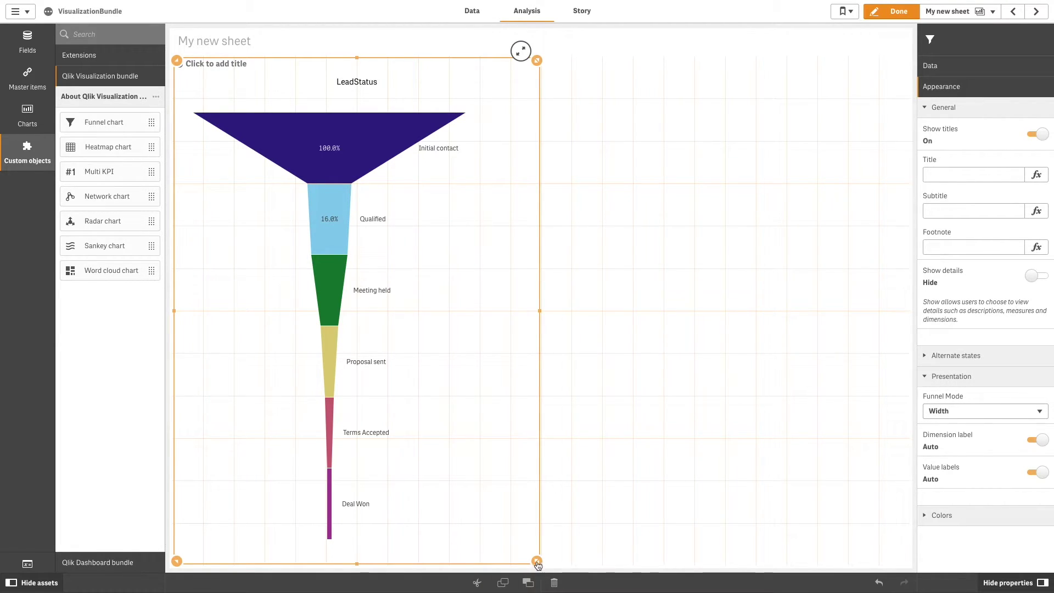
left_click_drag(537, 561, 476, 306)
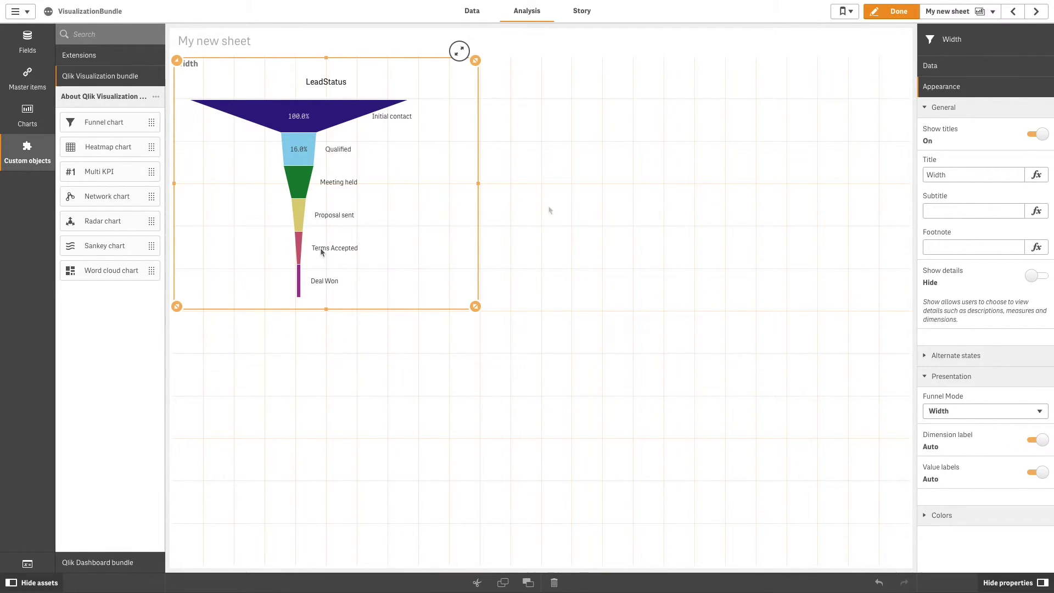
Copy the funnel chart and paste the duplicate to its right.
right_click(447, 199)
left_click(433, 204)
left_click(591, 189)
right_click(591, 189)
left_click(606, 189)
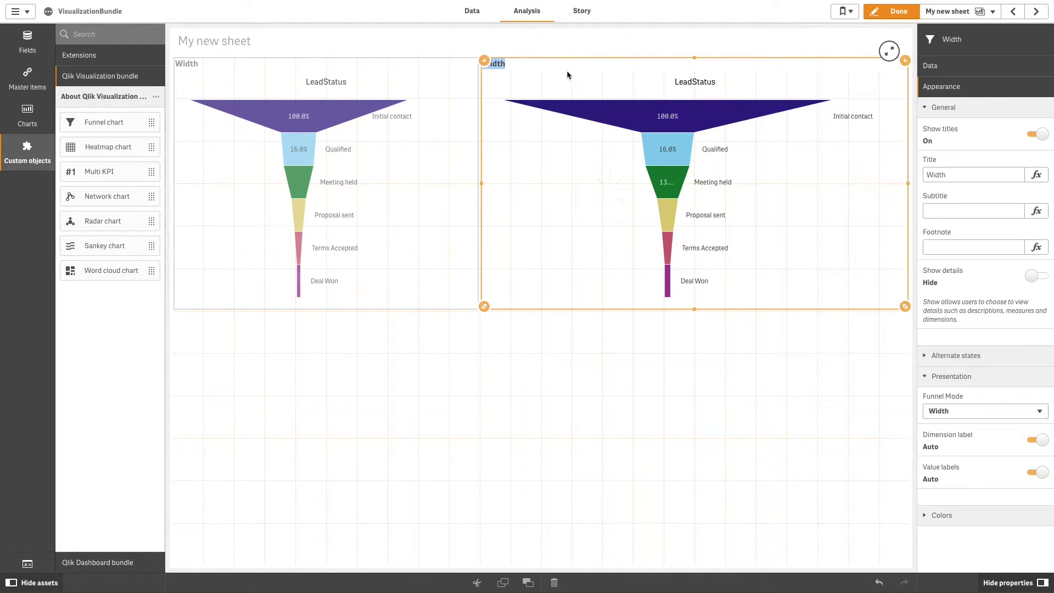
Switch the copied funnel to Height mode and title it 'Height'.
left_click(981, 411)
left_click(978, 405)
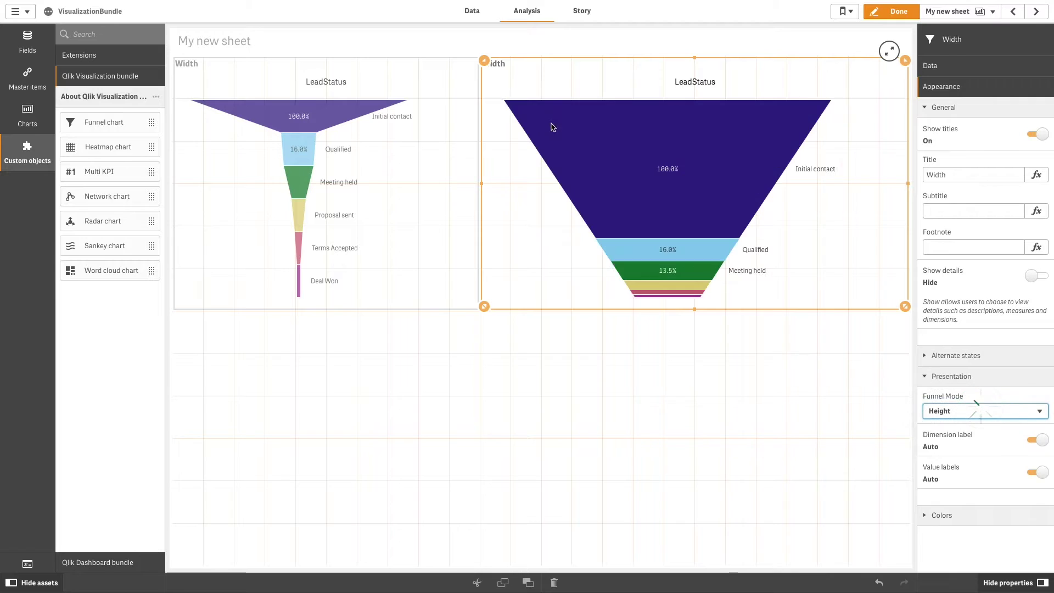
left_click(505, 62)
type("Height")
key("Return")
Set value labels to custom and colour the funnel by measure.
left_click(1034, 473)
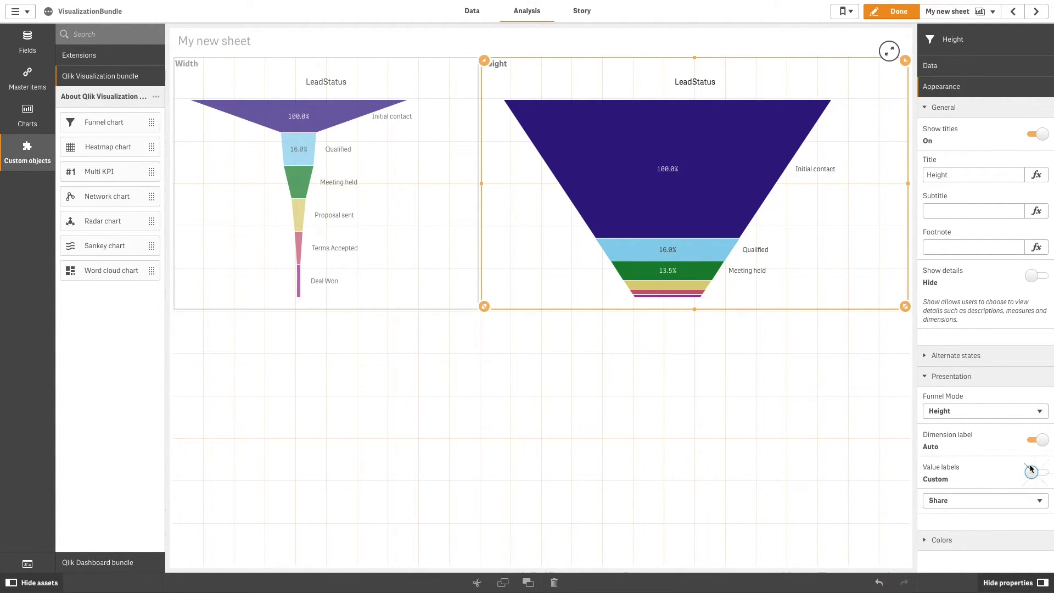
left_click(957, 540)
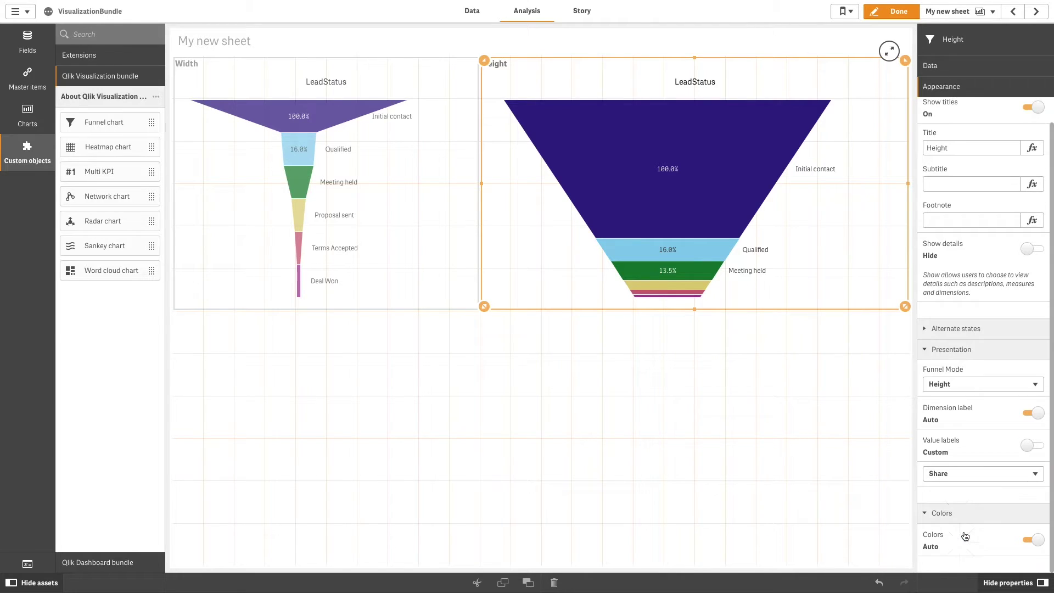
left_click(1026, 540)
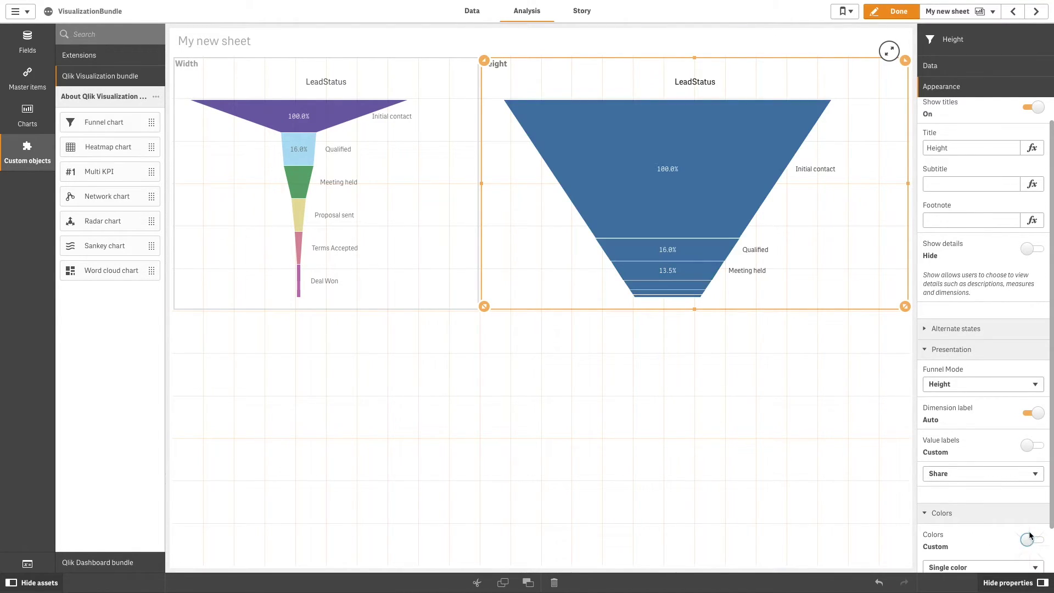
left_click(1028, 523)
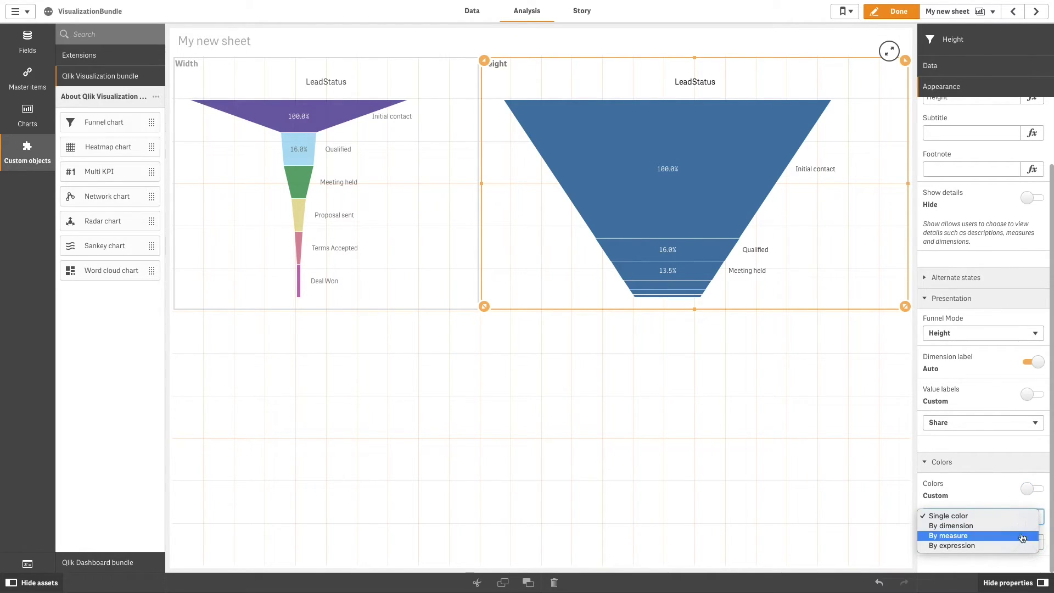
left_click(1022, 536)
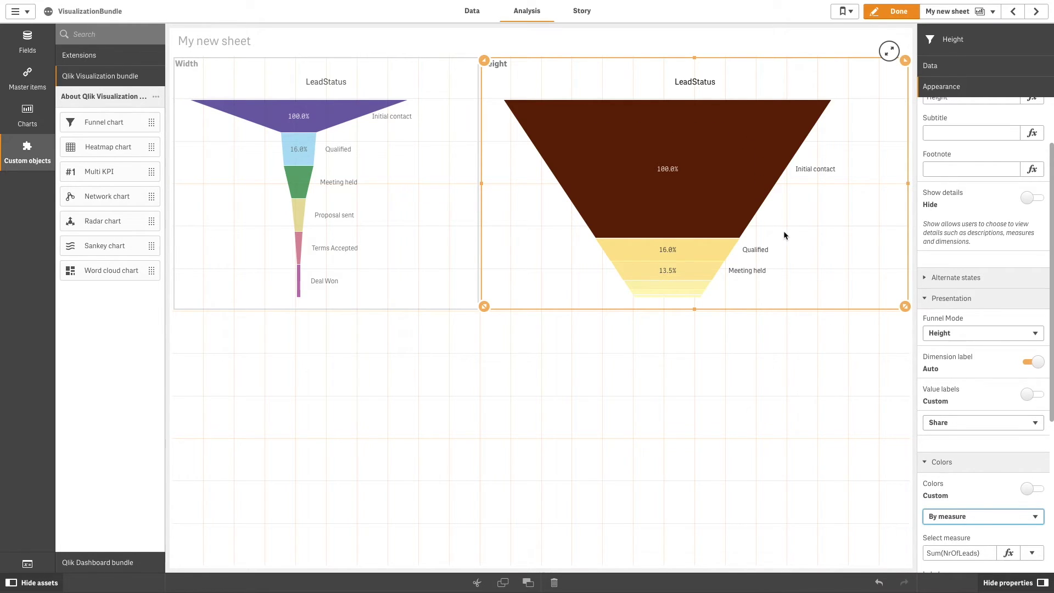
Narrow the Height chart and paste a copy of it bottom-left.
left_click_drag(483, 305, 575, 307)
right_click(588, 241)
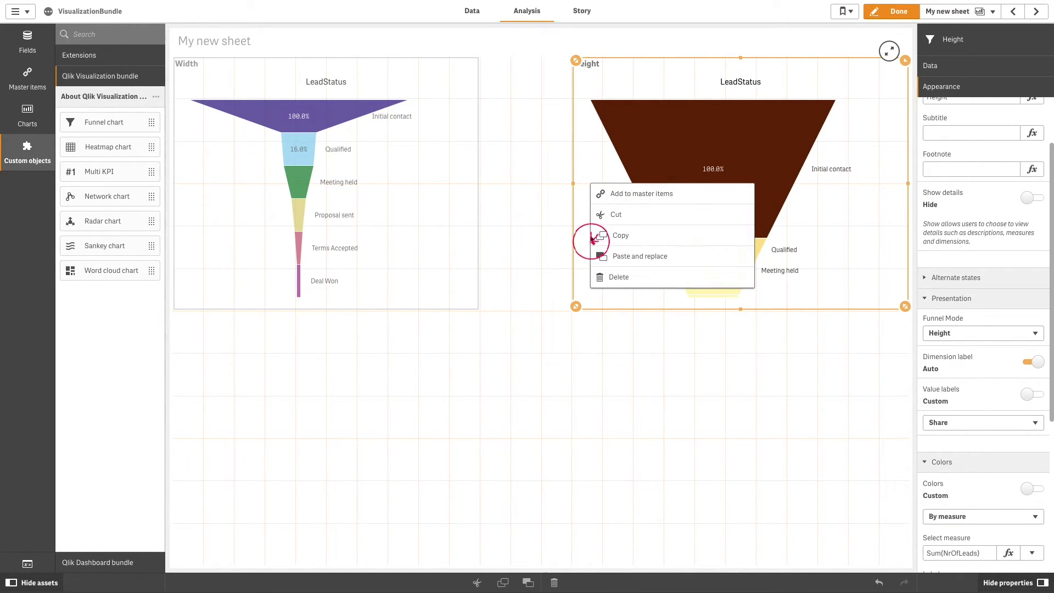
left_click(616, 236)
right_click(298, 443)
left_click(320, 437)
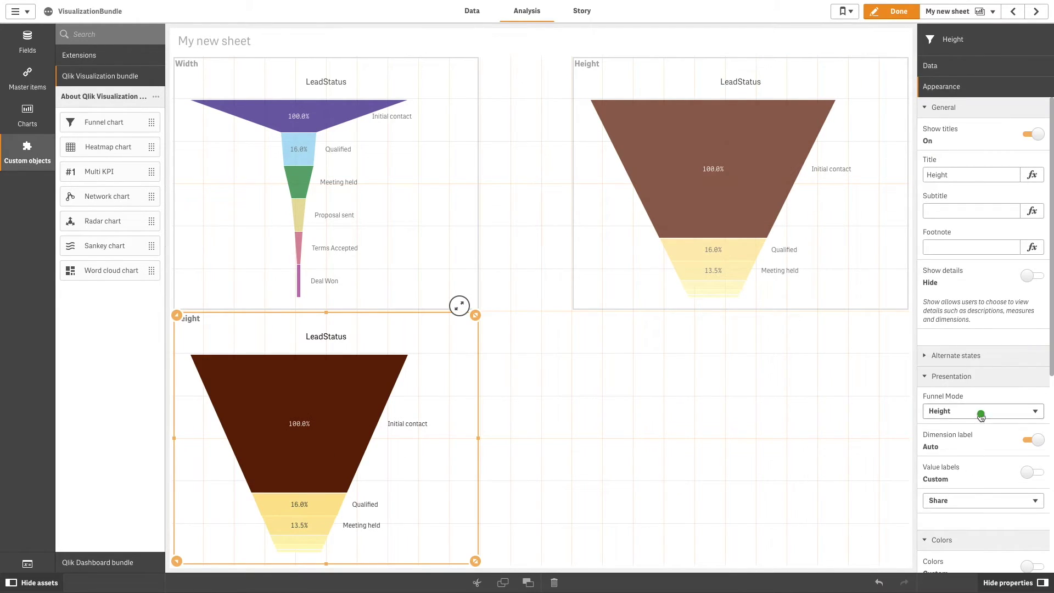
Set the new funnel to Area mode, coloured with reversed Diverging classes.
left_click(980, 410)
left_click(980, 404)
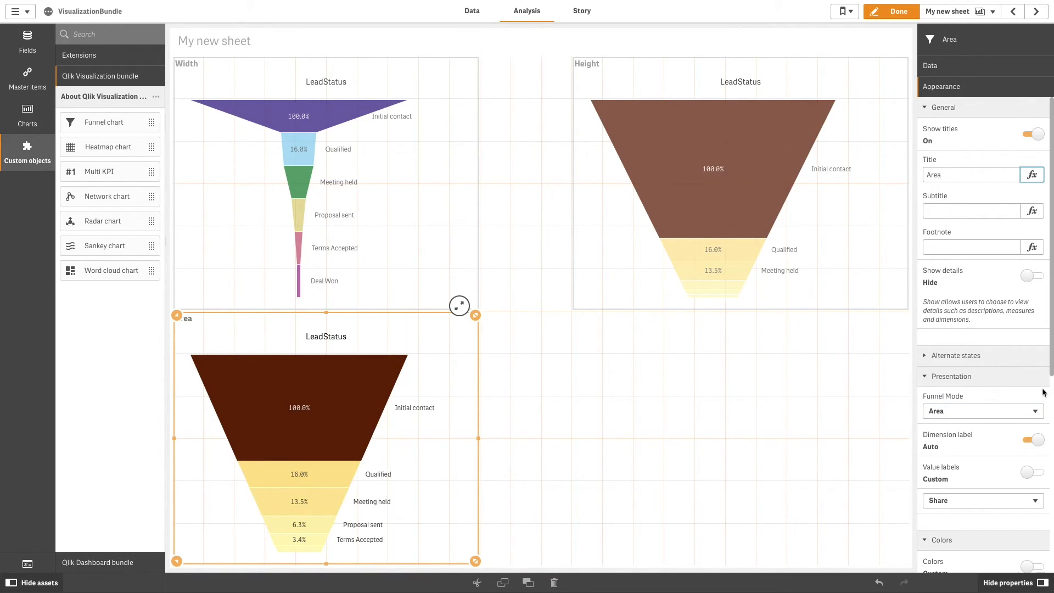
scroll(1046, 391, "down", 5)
scroll(985, 334, "down", 3)
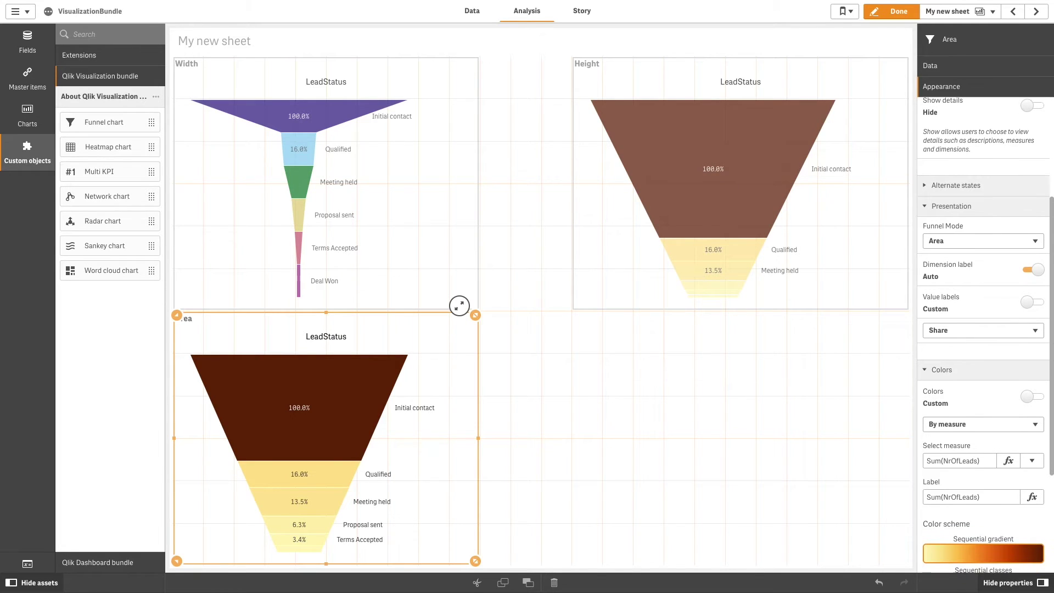
scroll(993, 523, "down", 3)
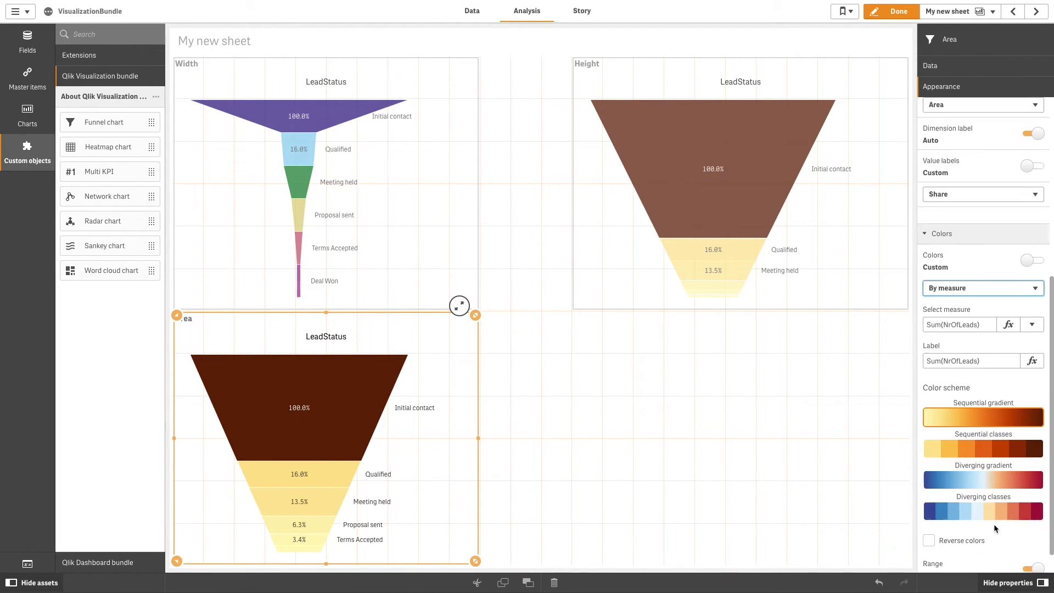
left_click(980, 482)
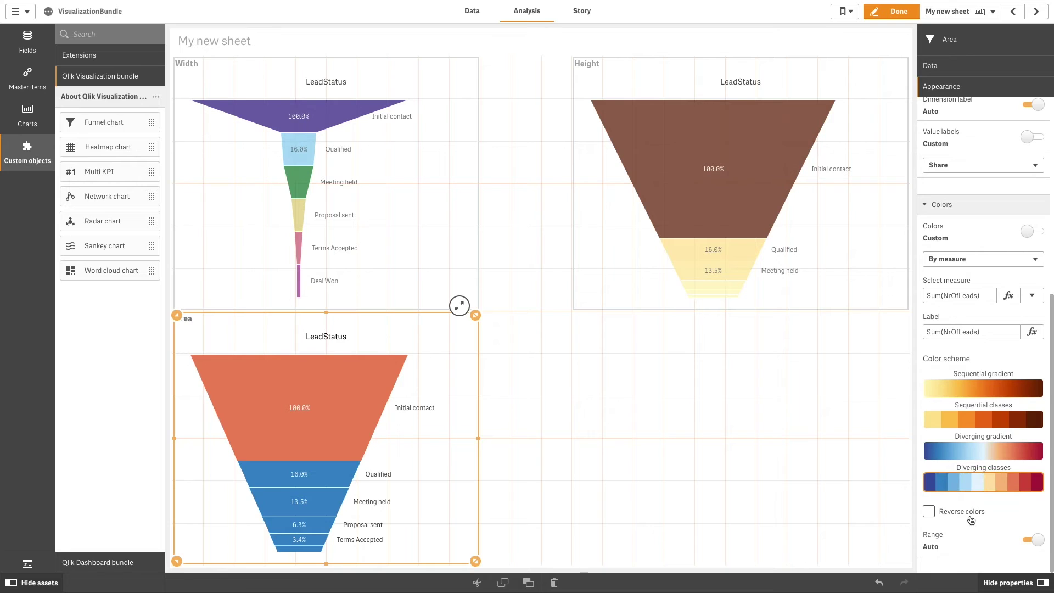
left_click(929, 510)
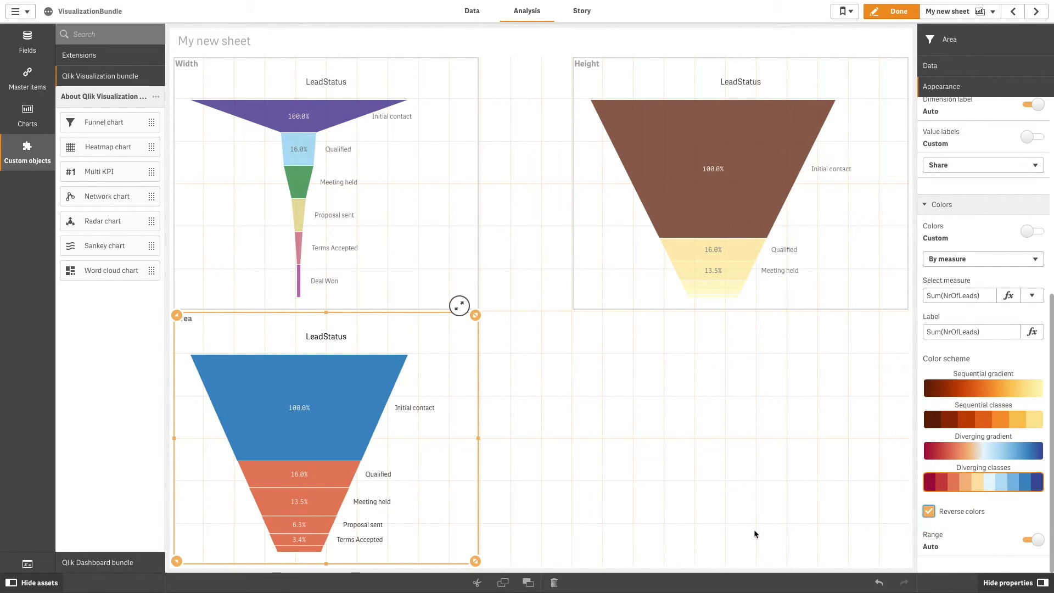
Copy the Area chart and paste the duplicate bottom-right with Ctrl+V.
right_click(344, 327)
left_click(376, 383)
left_click(651, 415)
key("ctrl+v")
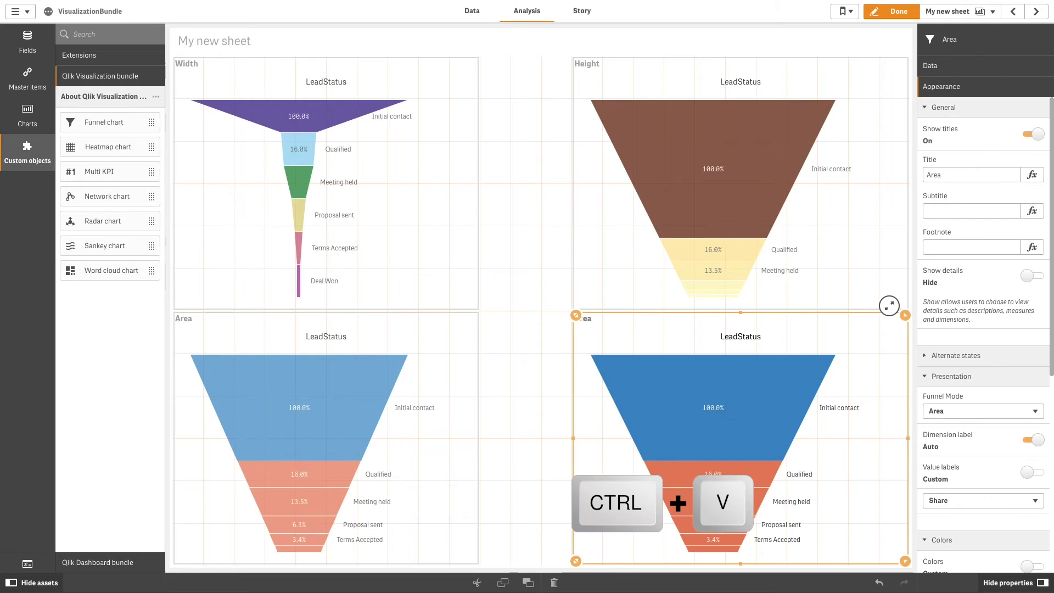
Switch the new funnel to Ordering mode and retitle it 'Ordering'.
left_click(947, 412)
left_click(942, 440)
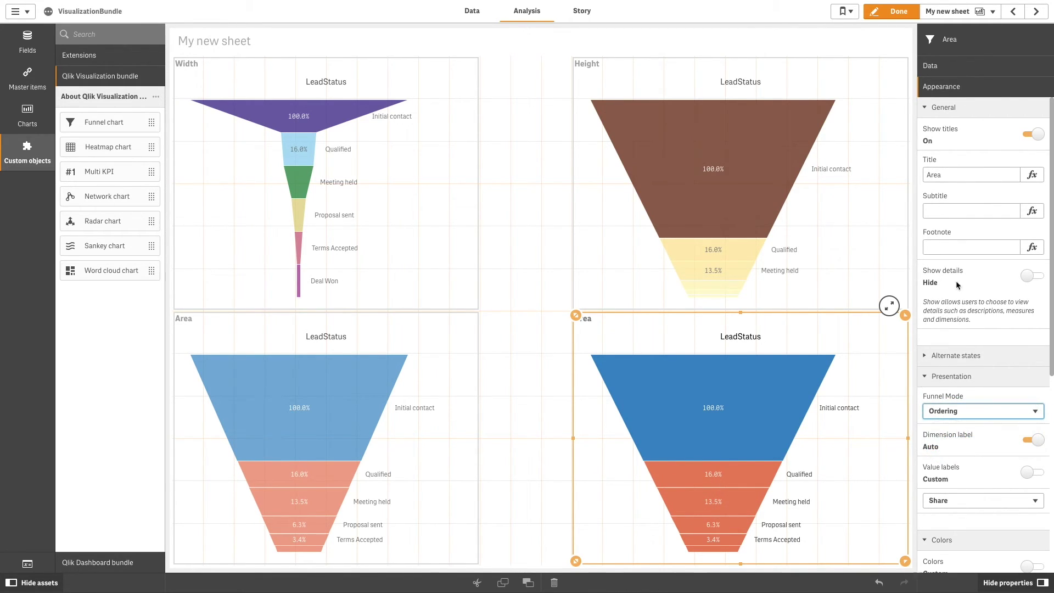
double_click(975, 176)
type("Ordering")
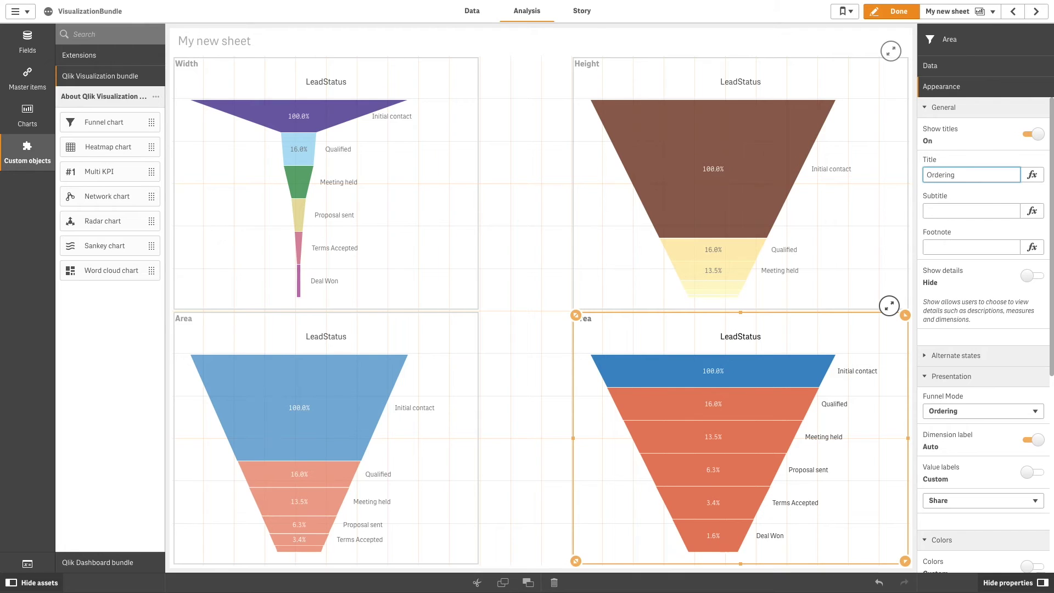
key("Return")
Colour the funnel with a Diverging gradient and untick Reverse colors.
scroll(1051, 382, "down", 1)
left_click_drag(1051, 383, 1050, 478)
scroll(1009, 497, "down", 4)
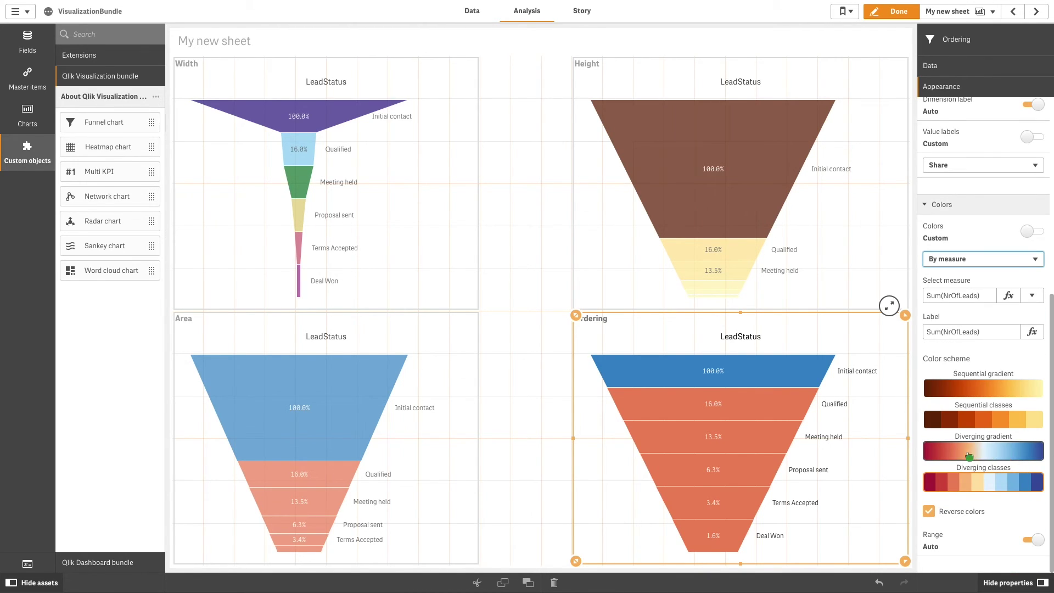
left_click(1021, 458)
left_click(929, 511)
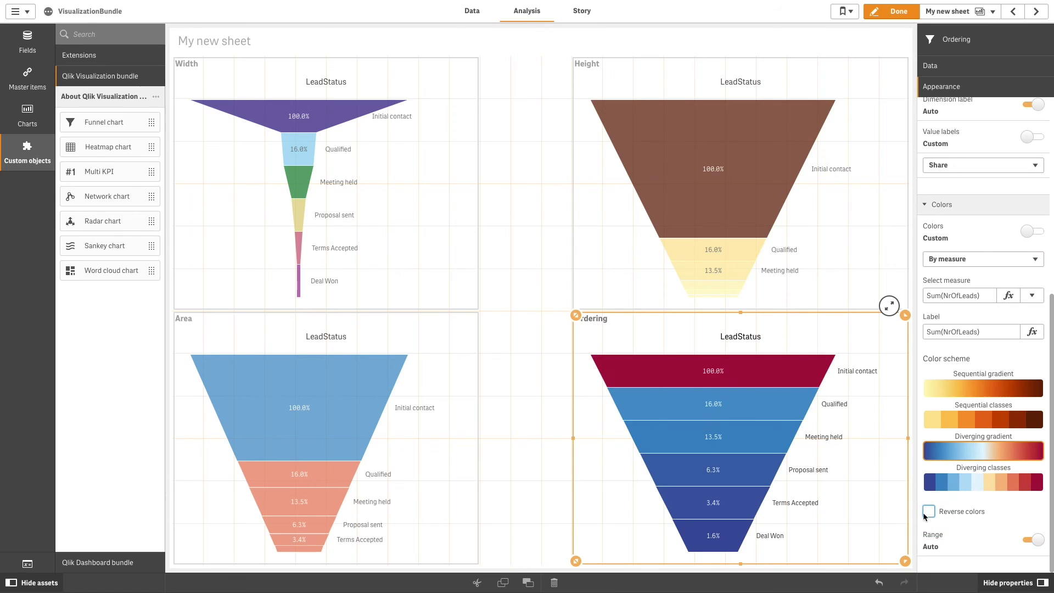